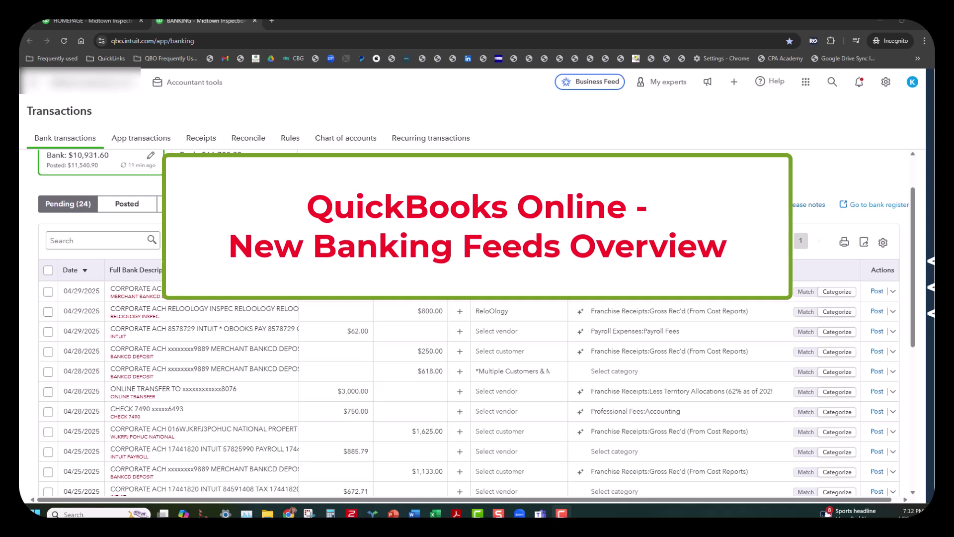
Review the expanded details of the pending $500.00 merchant deposit dated 04/29/2025, and collapse them
{"action": "scroll", "coordinate": [403, 208], "scroll_direction": "up", "scroll_amount": 2}
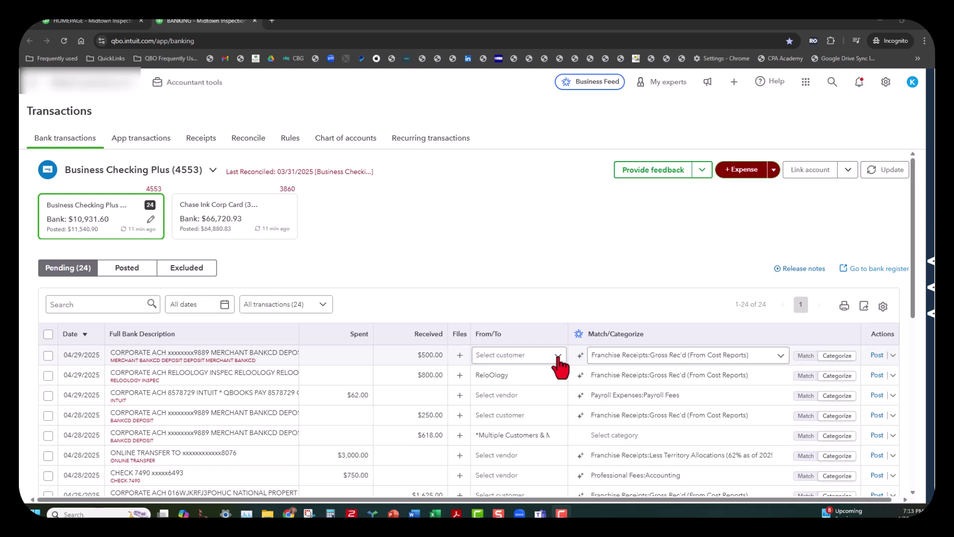
{"action": "left_click", "coordinate": [358, 357]}
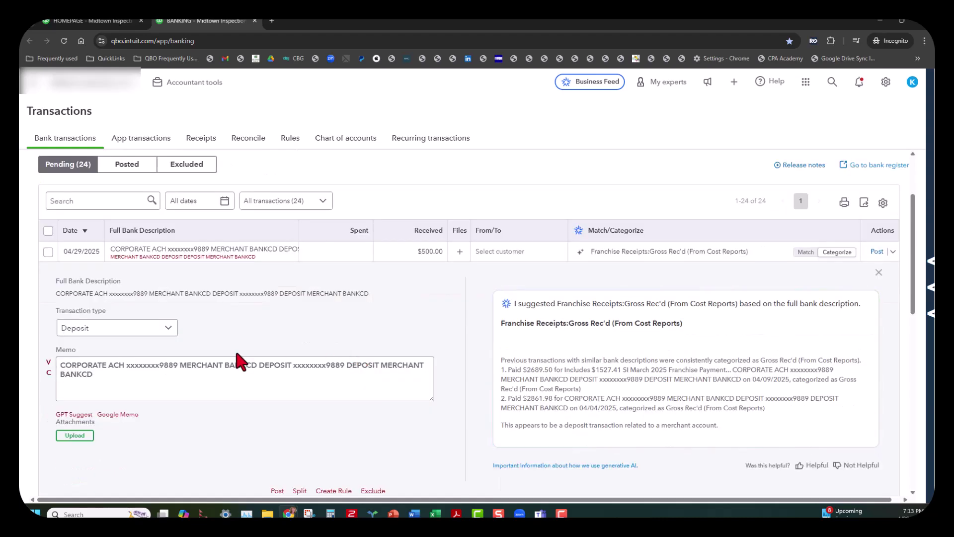
{"action": "left_click", "coordinate": [878, 273]}
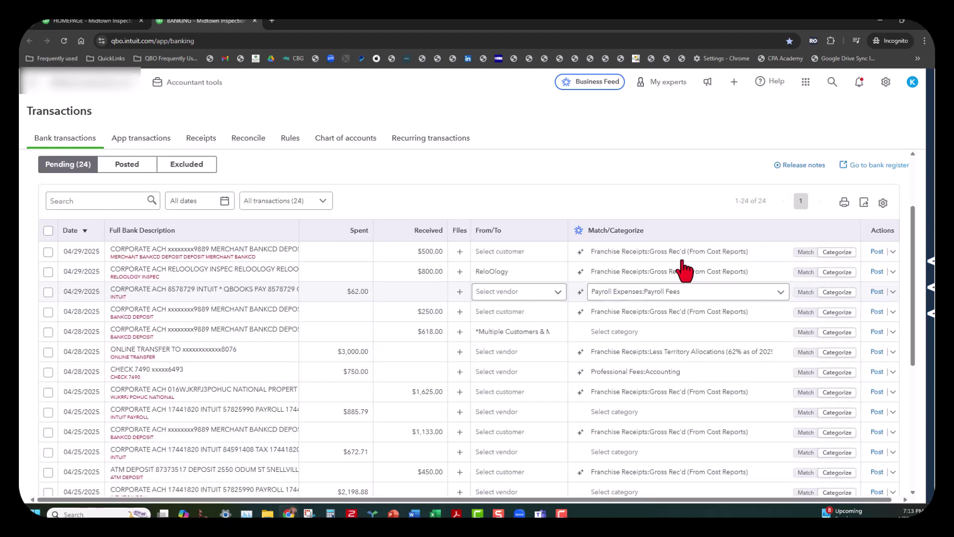
Assign the customer *Multiple Customers & Misc. to the pending $500.00 deposit dated 04/29/2025
{"action": "left_click", "coordinate": [559, 254]}
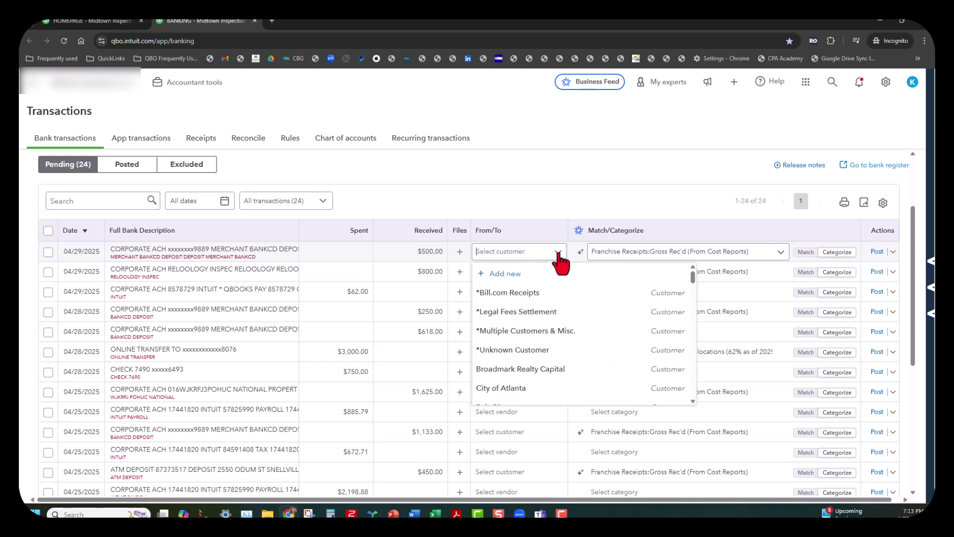
{"action": "left_click", "coordinate": [542, 332]}
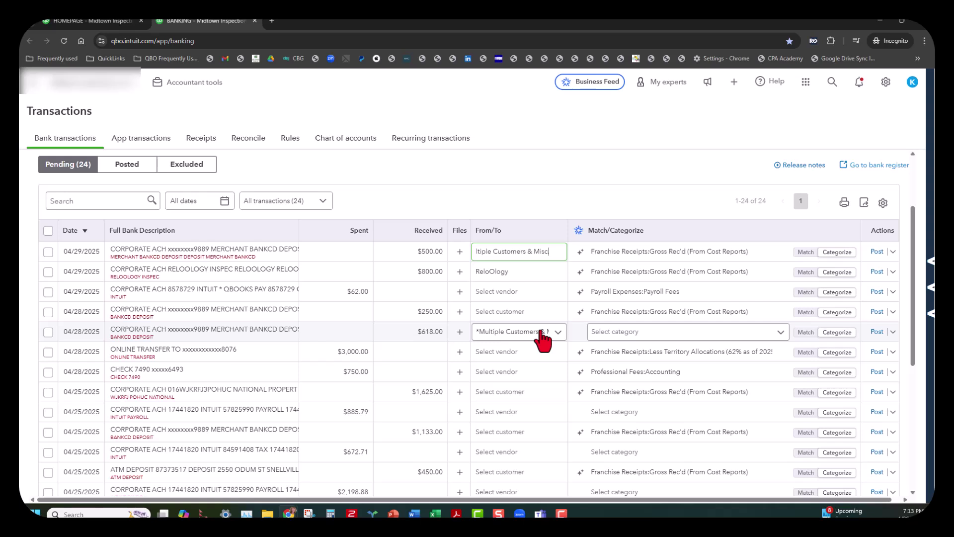
Examine the categorization history and the explanation behind the suggested category for the $500.00 deposit
{"action": "left_click", "coordinate": [893, 252]}
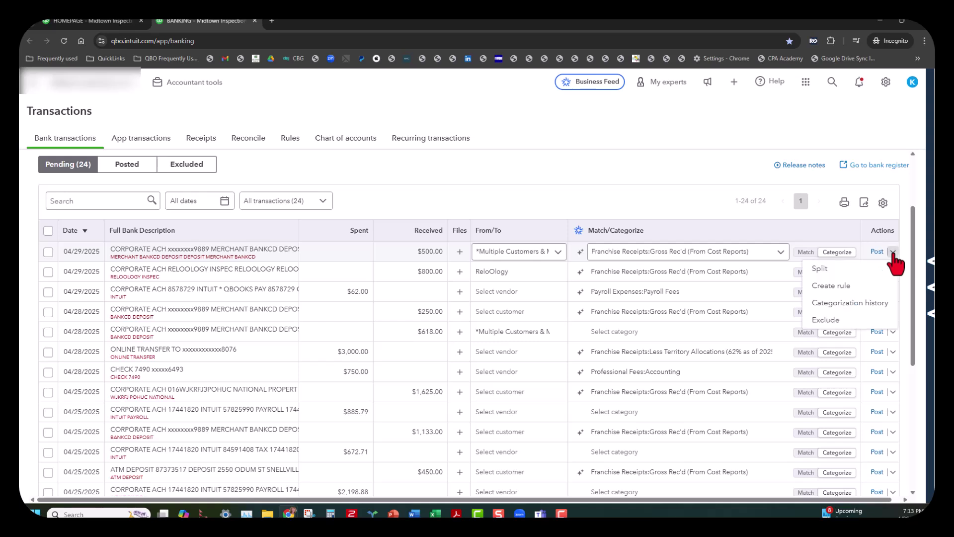
{"action": "left_click", "coordinate": [865, 304]}
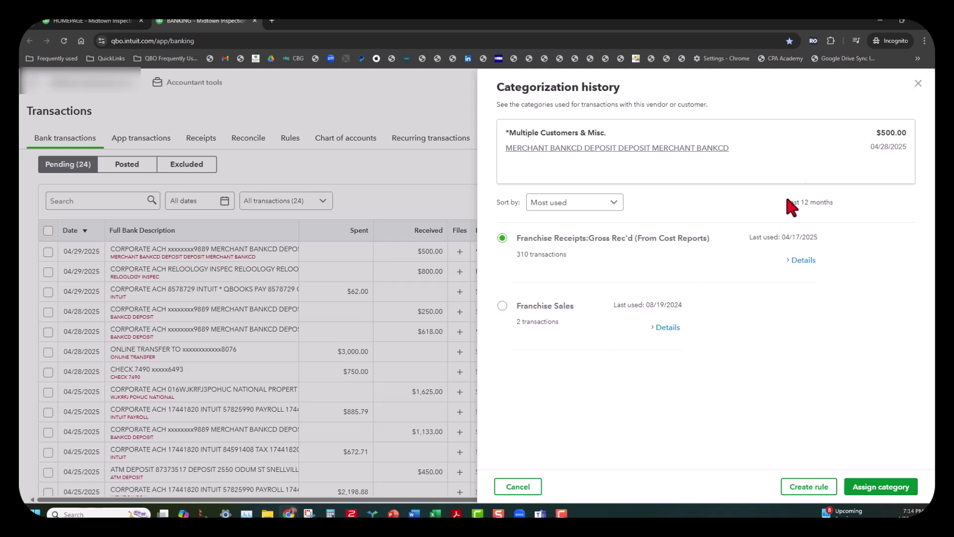
{"action": "left_click", "coordinate": [918, 84]}
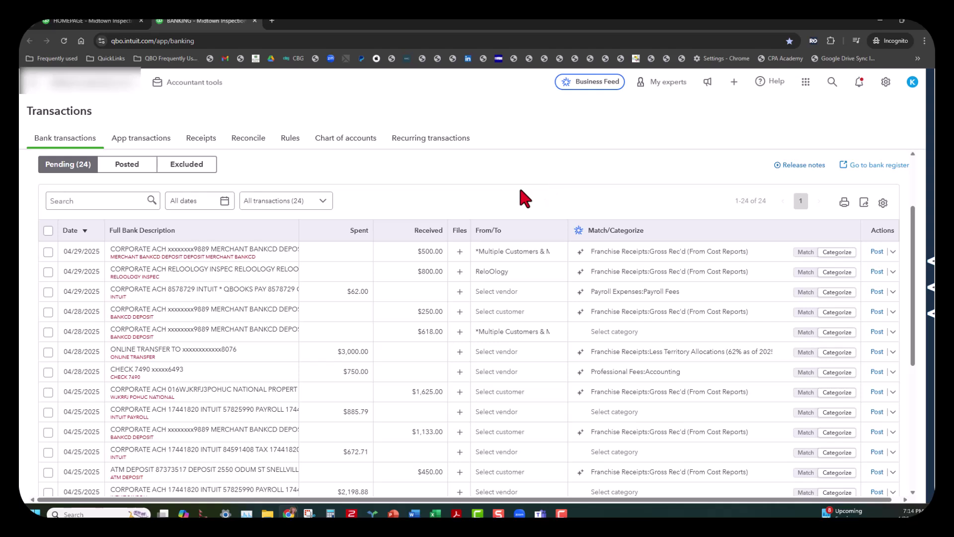
{"action": "left_click", "coordinate": [580, 253]}
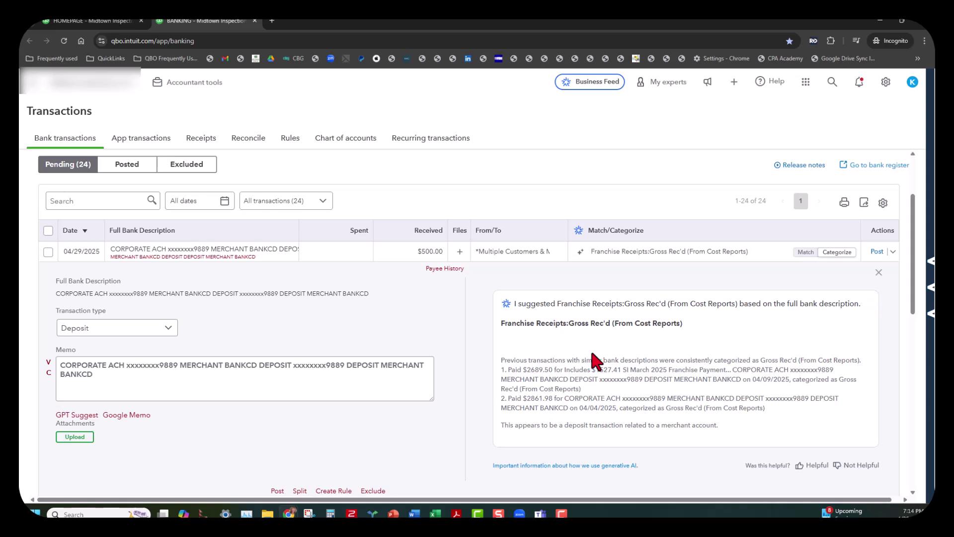
{"action": "left_click", "coordinate": [879, 272]}
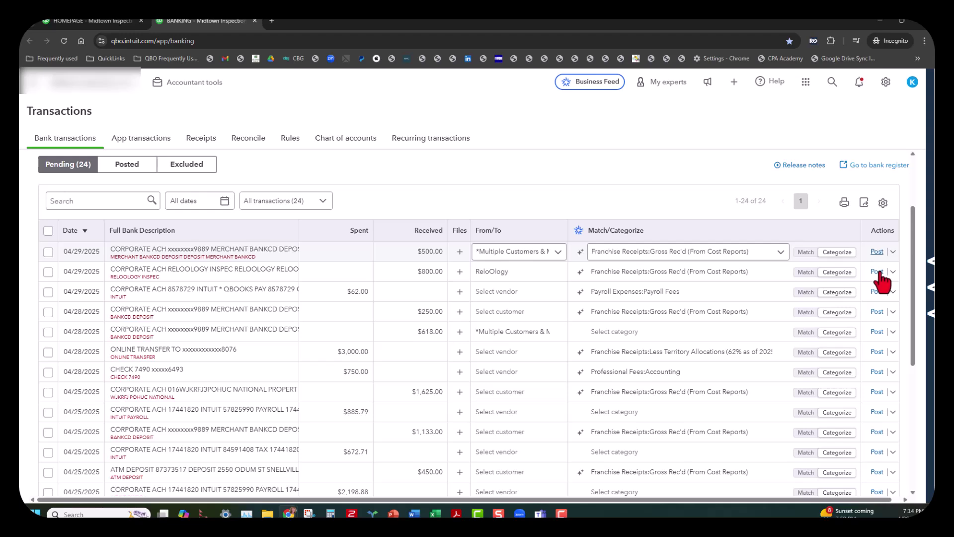
Post the $500.00 deposit to the books and dismiss the feature tip
{"action": "left_click", "coordinate": [877, 252]}
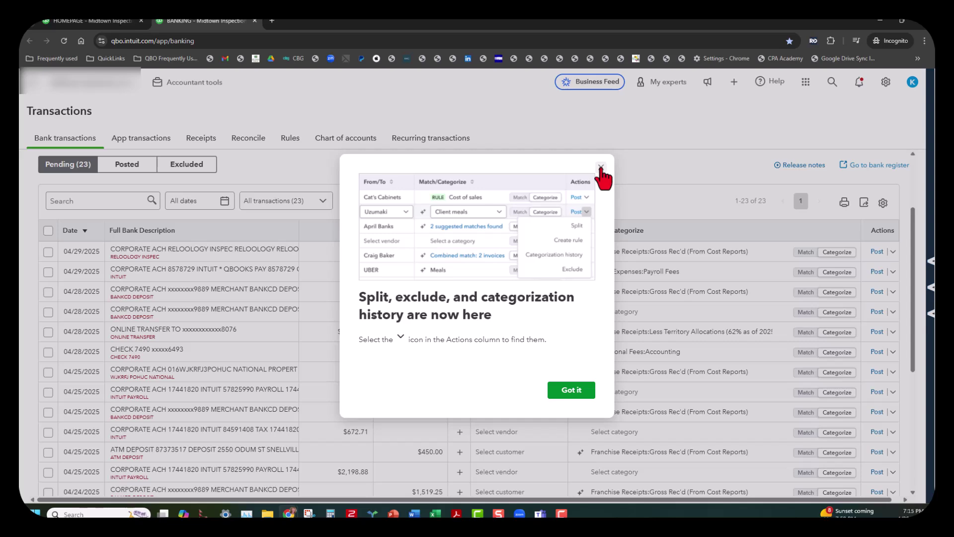
{"action": "left_click", "coordinate": [601, 168]}
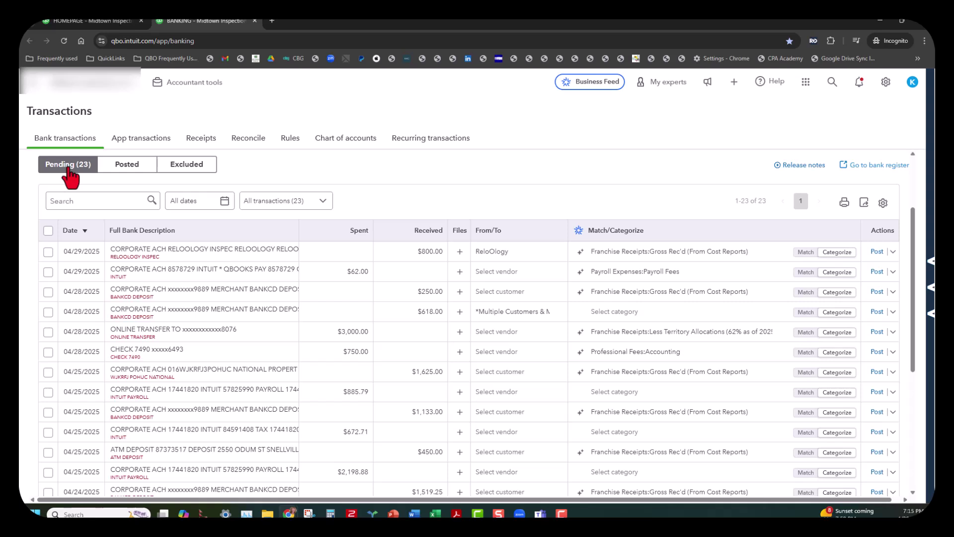
Look over the posted and excluded bank transactions, and return to the pending ones
{"action": "left_click", "coordinate": [127, 166]}
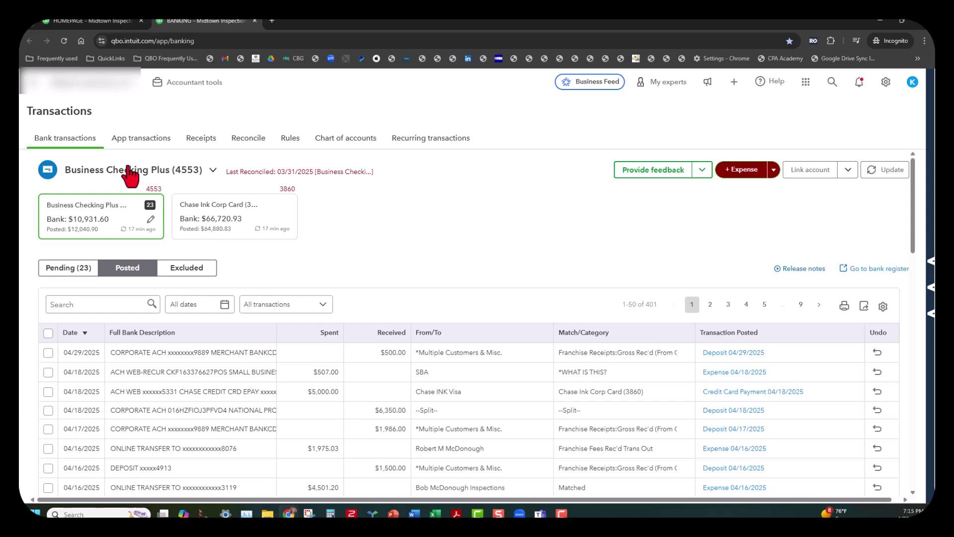
{"action": "left_click", "coordinate": [197, 268]}
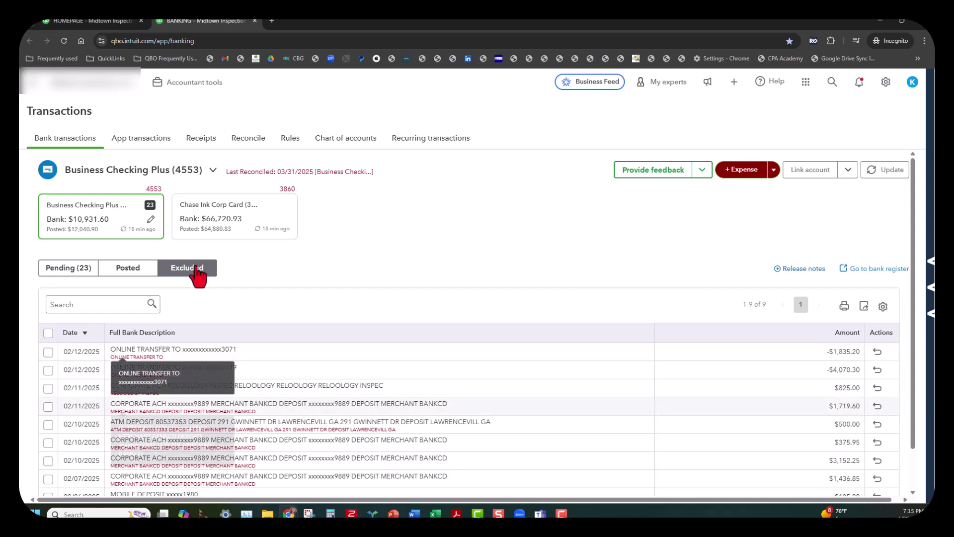
{"action": "left_click", "coordinate": [74, 271]}
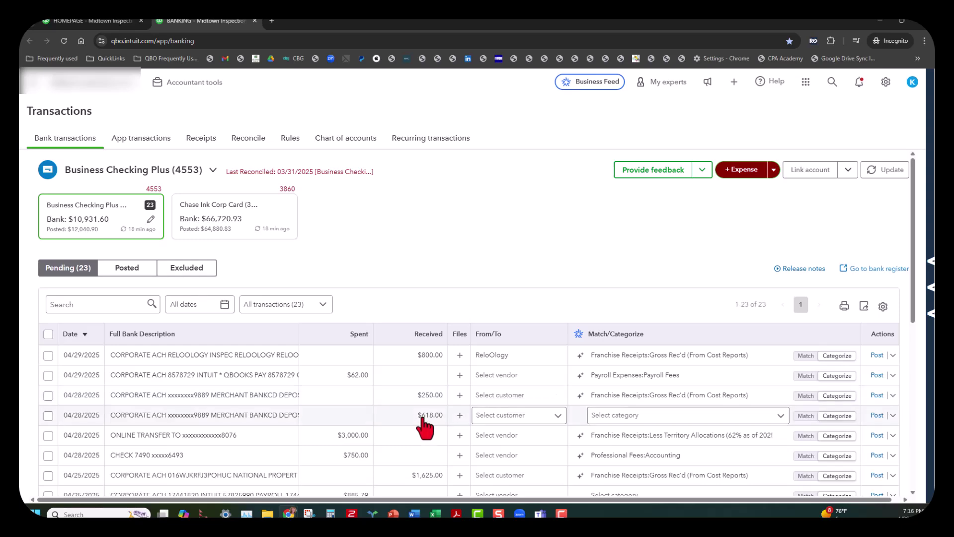
Bulk-edit the pending $1,133.00 and $250.00 merchant deposits to use customer *Multiple Customers & Misc., and post both
{"action": "scroll", "coordinate": [425, 426], "scroll_direction": "down", "scroll_amount": 1}
{"action": "scroll", "coordinate": [425, 427], "scroll_direction": "down", "scroll_amount": 1}
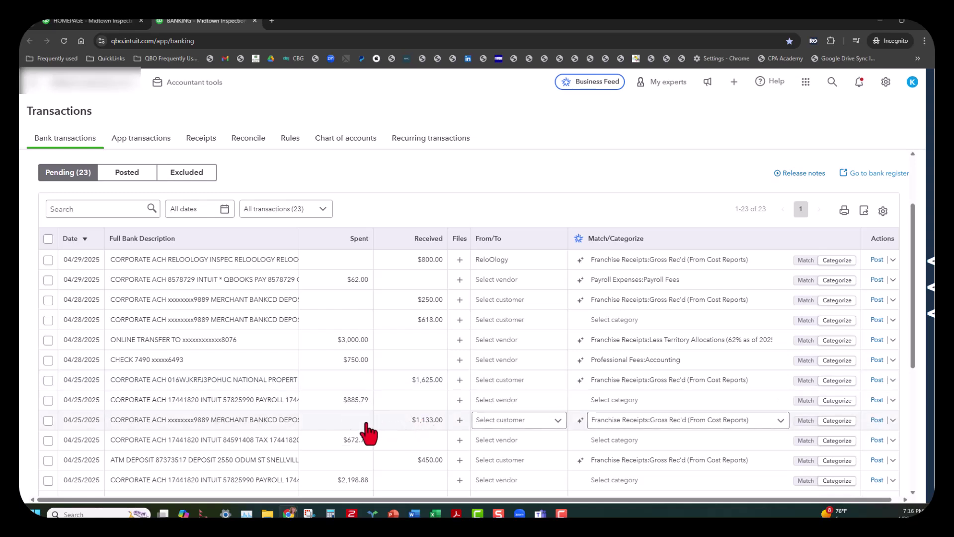
{"action": "left_click", "coordinate": [49, 421]}
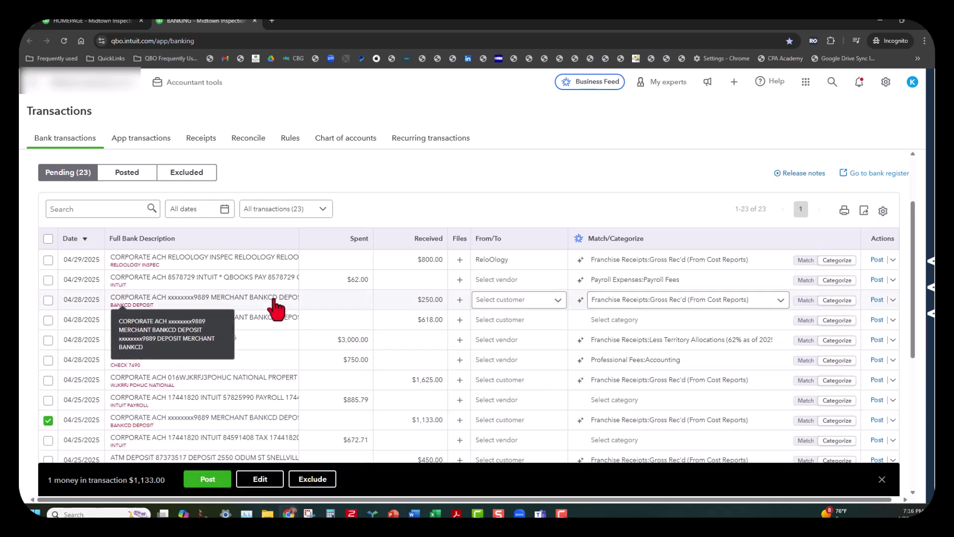
{"action": "left_click", "coordinate": [48, 300]}
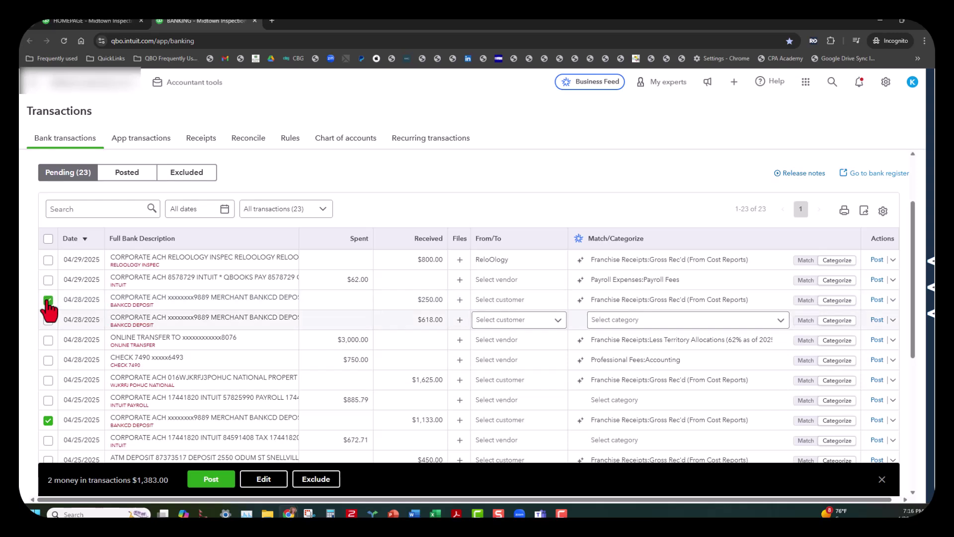
{"action": "left_click", "coordinate": [274, 480]}
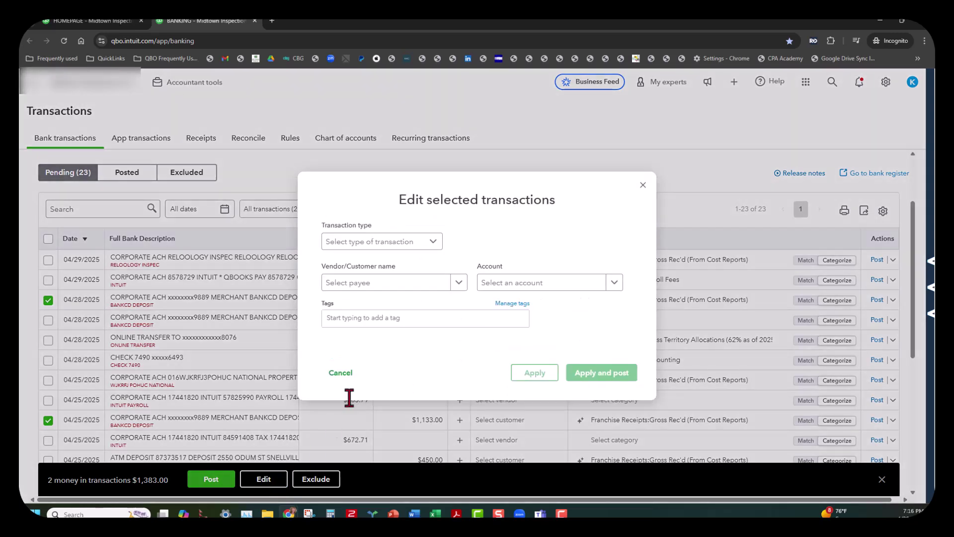
{"action": "left_click", "coordinate": [459, 284]}
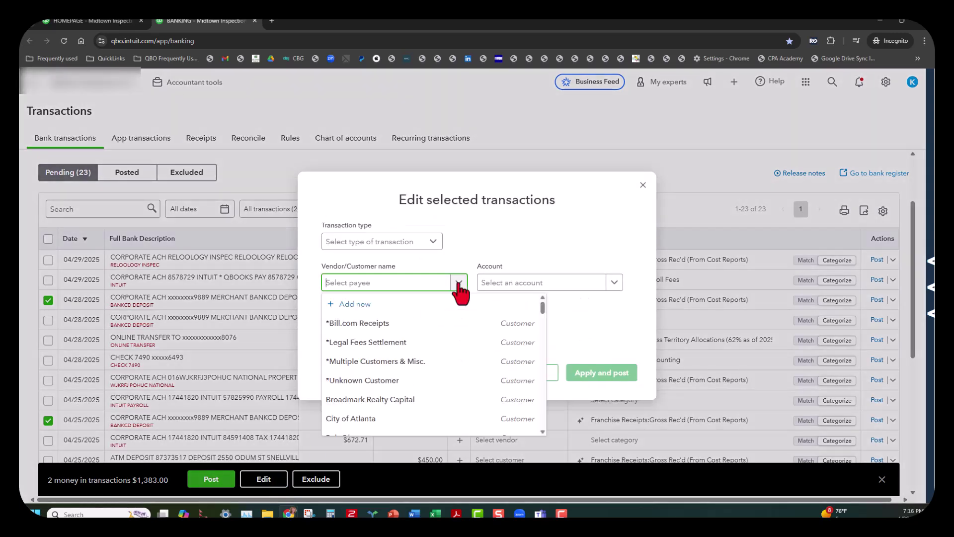
{"action": "left_click", "coordinate": [412, 363]}
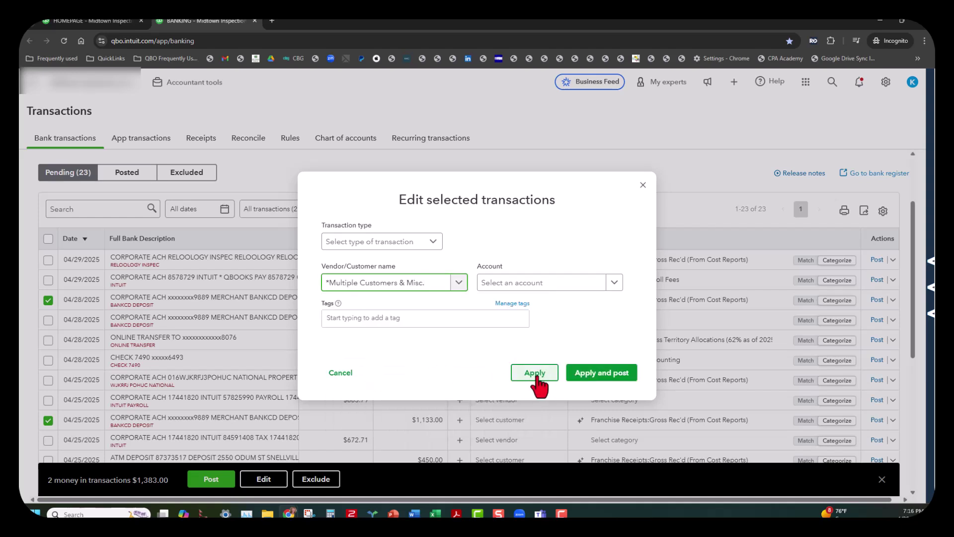
{"action": "left_click", "coordinate": [535, 374]}
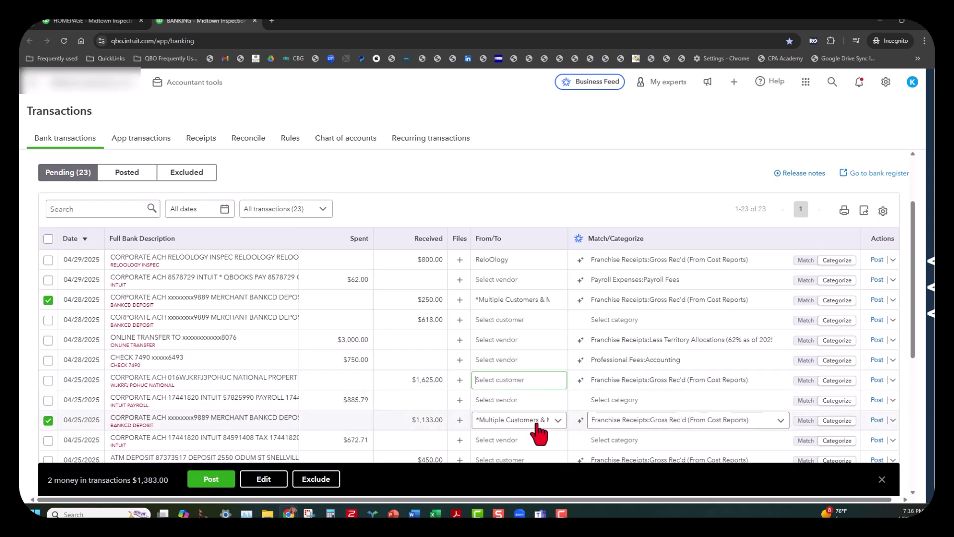
{"action": "left_click", "coordinate": [214, 479]}
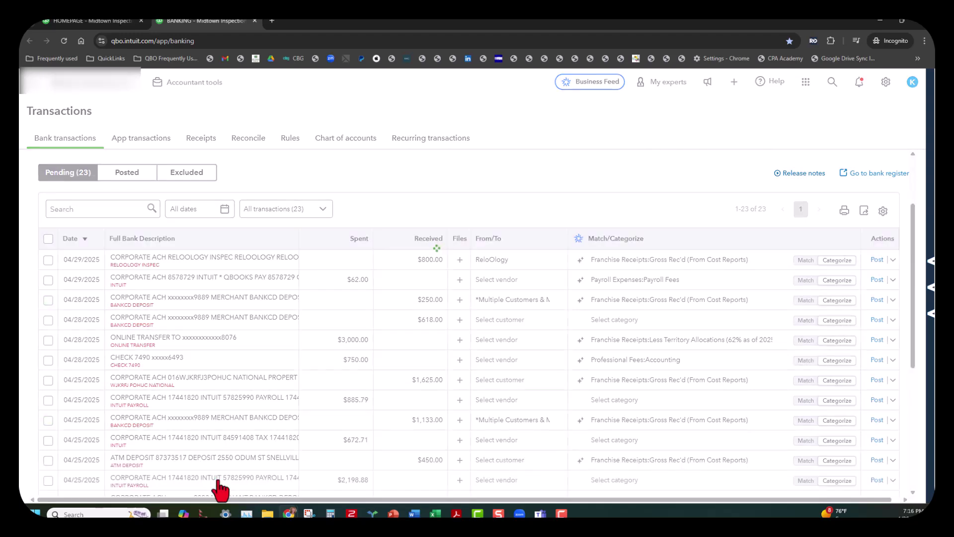
Check which additional actions are offered for the $445.00 ReloOlogy deposit and the $3,000.00 online transfer
{"action": "scroll", "coordinate": [521, 280], "scroll_direction": "down", "scroll_amount": 5}
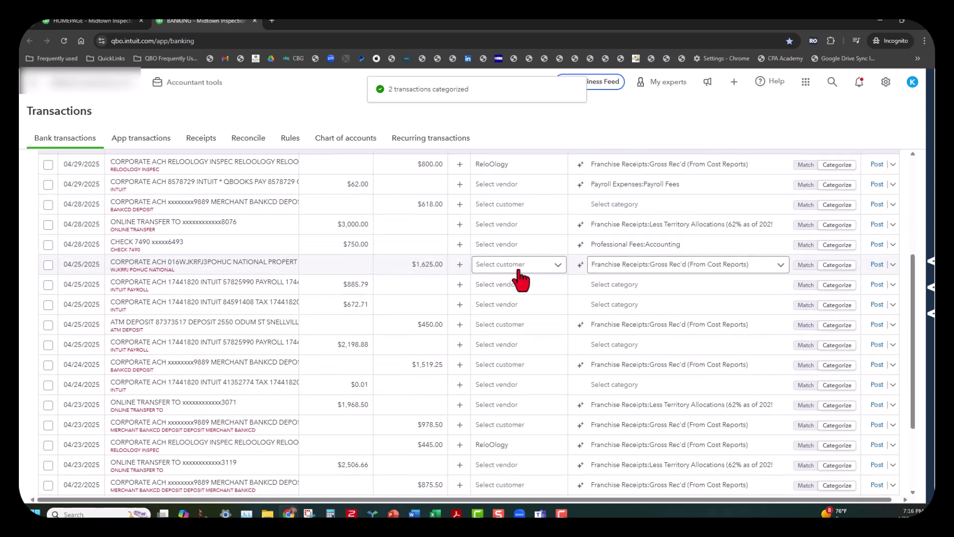
{"action": "scroll", "coordinate": [521, 280], "scroll_direction": "up", "scroll_amount": 5}
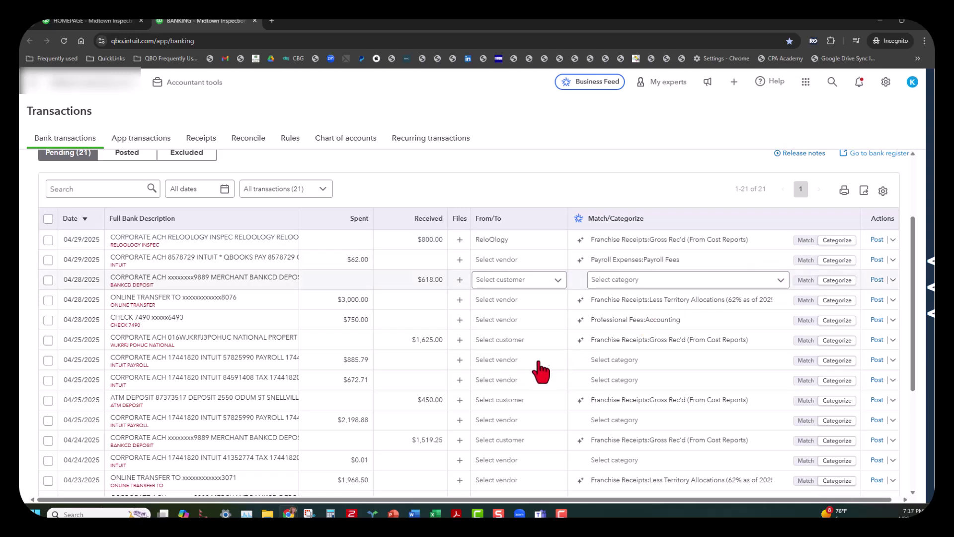
{"action": "scroll", "coordinate": [537, 372], "scroll_direction": "down", "scroll_amount": 3}
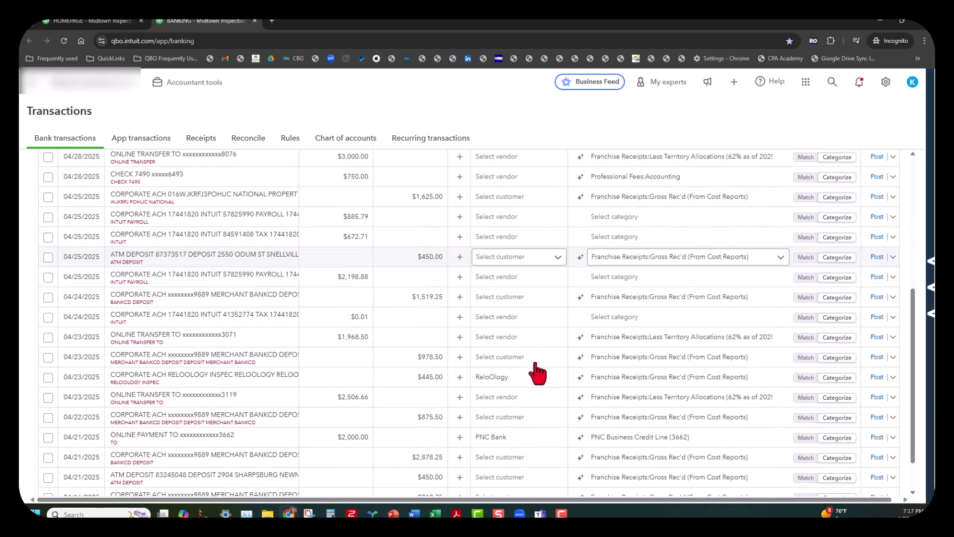
{"action": "left_click", "coordinate": [893, 378]}
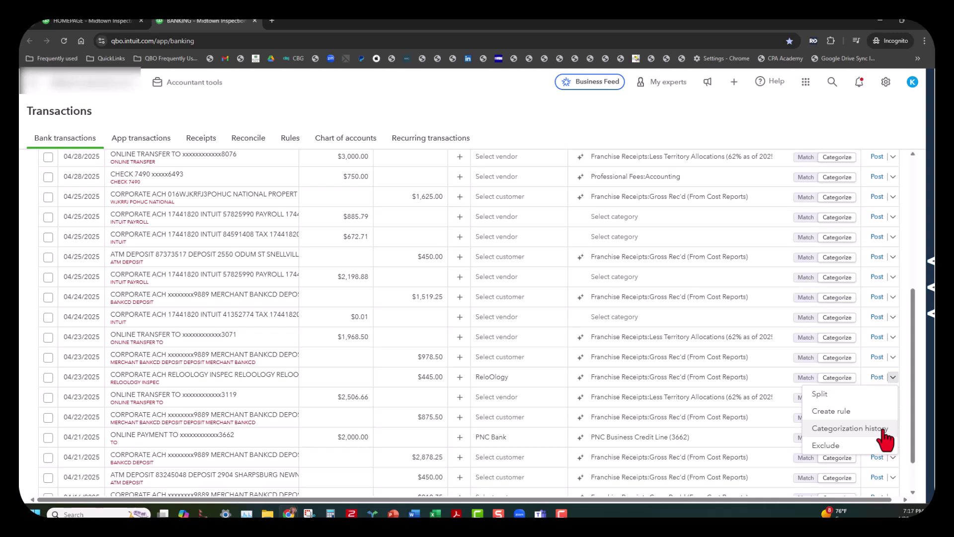
{"action": "left_click", "coordinate": [599, 138]}
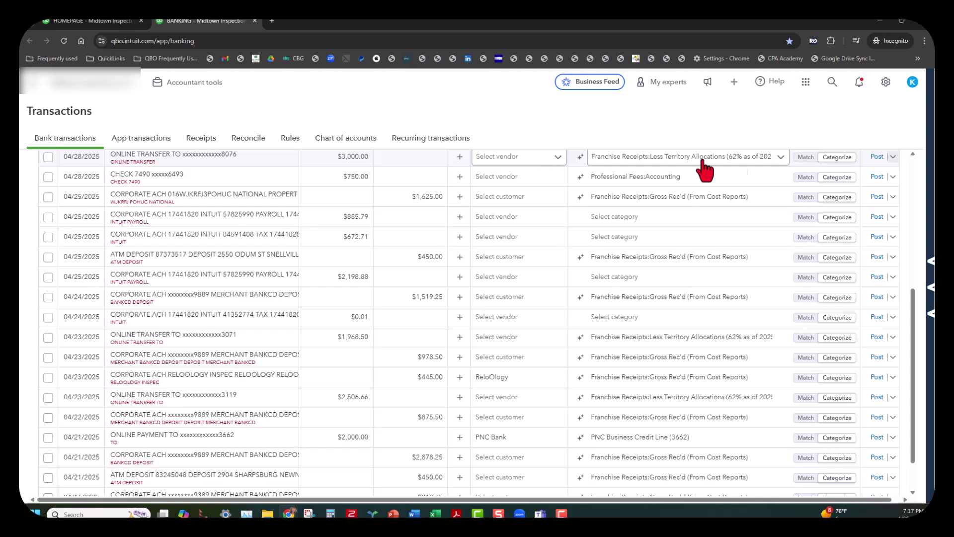
{"action": "left_click", "coordinate": [894, 158]}
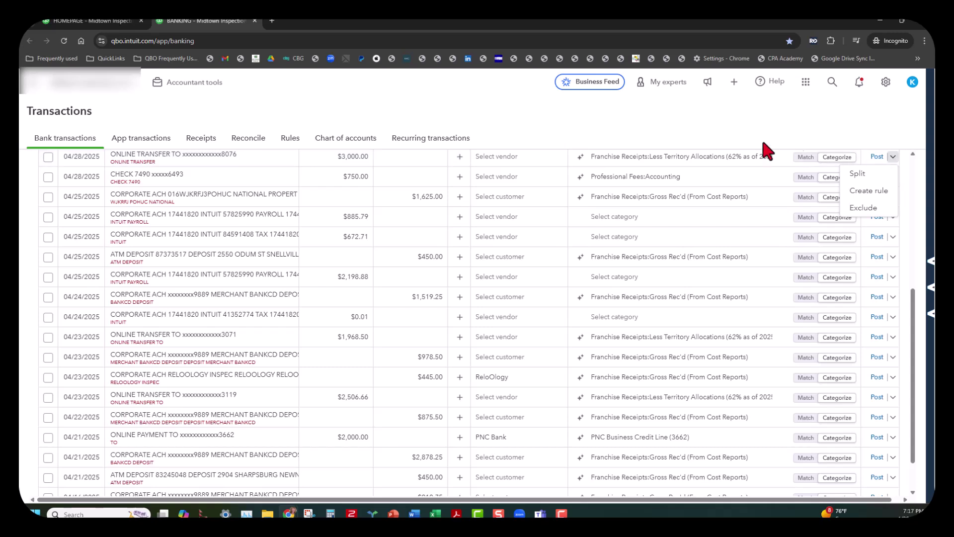
{"action": "left_click", "coordinate": [577, 122]}
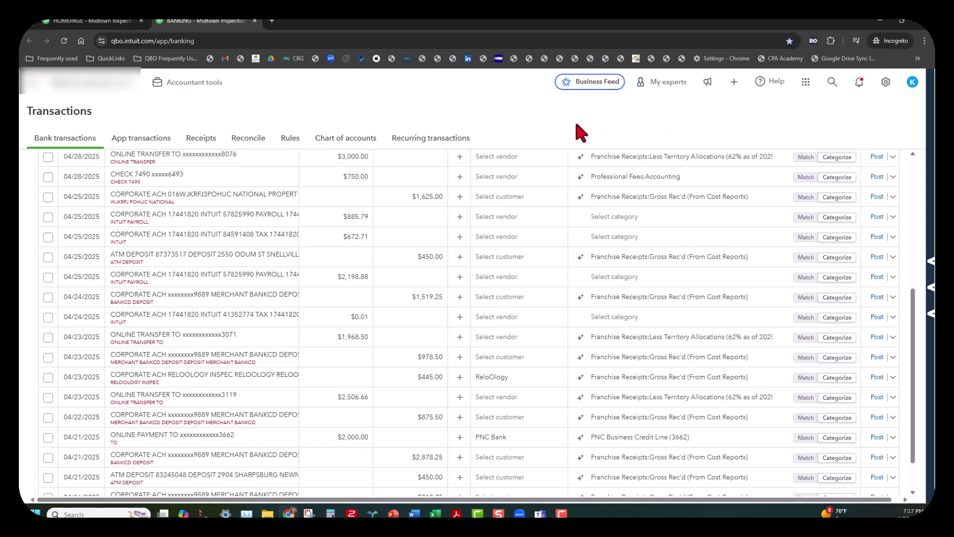
Open the file picker for attaching a document to the $800.00 ReloOlogy deposit, and close it without choosing a file
{"action": "scroll", "coordinate": [548, 213], "scroll_direction": "up", "scroll_amount": 2}
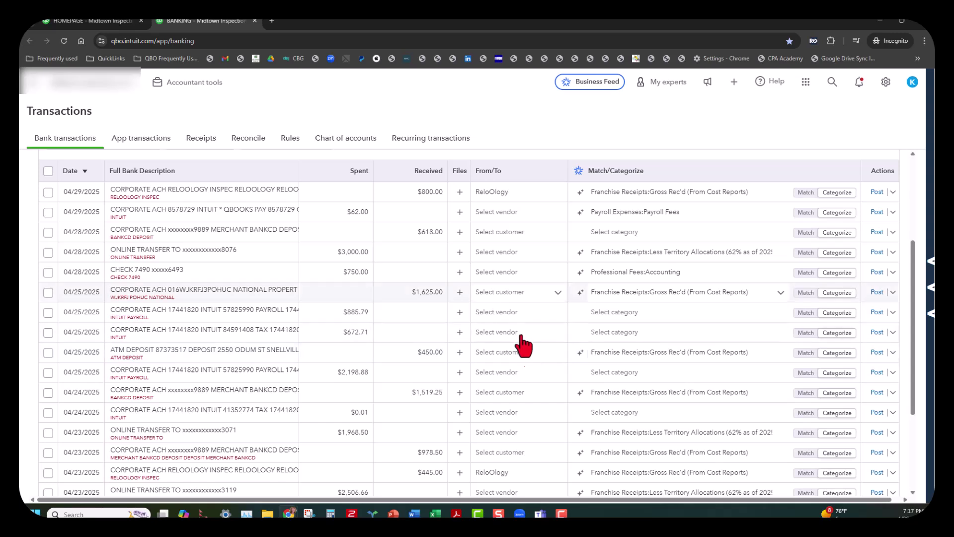
{"action": "left_click", "coordinate": [459, 193]}
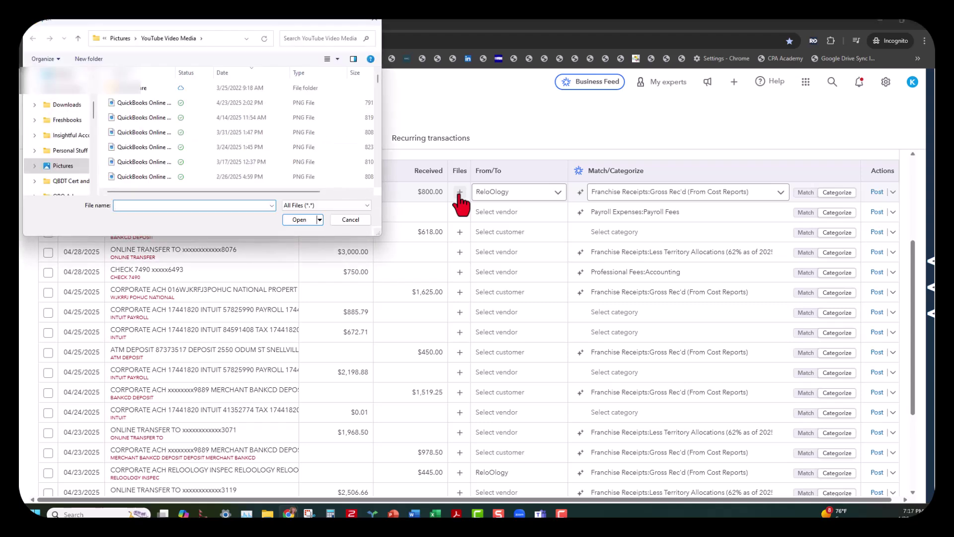
{"action": "left_click", "coordinate": [374, 23]}
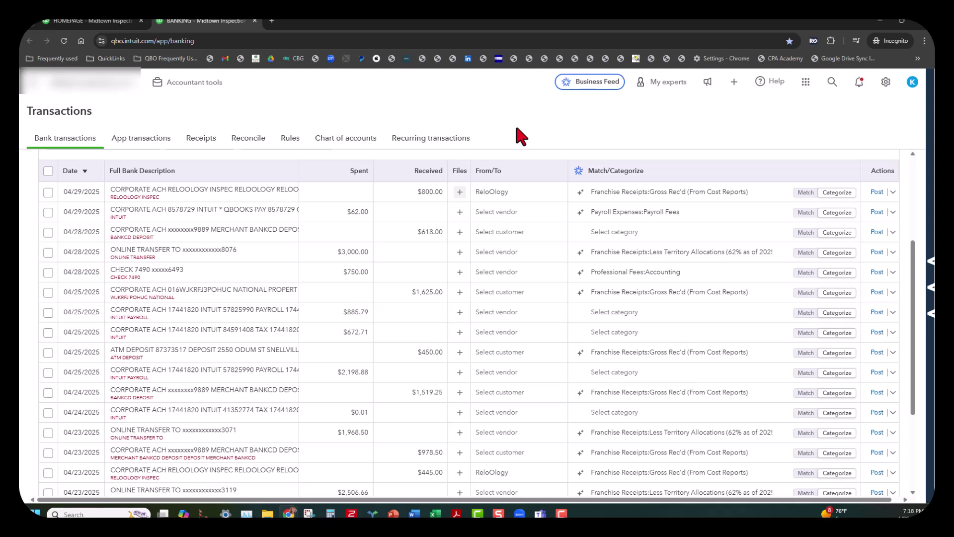
{"action": "left_click_drag", "start_coordinate": [914, 258], "coordinate": [919, 164]}
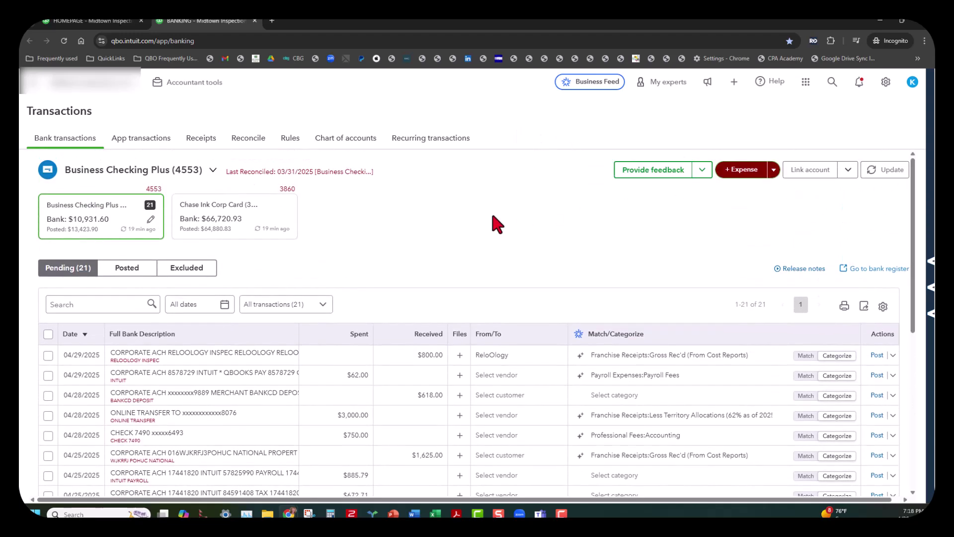